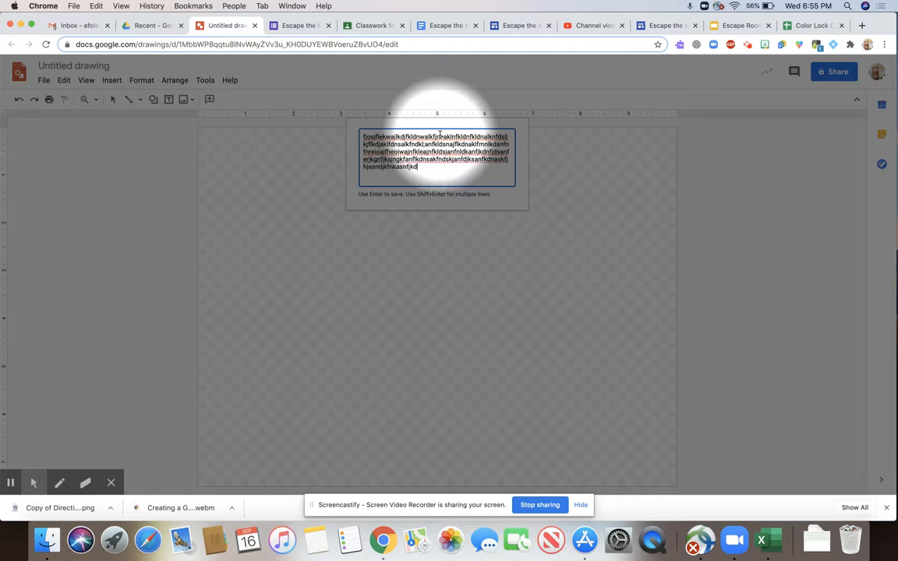
- Finish the word art text with more random letters to fill six lines and place it in the drawing
text(dsfnj)
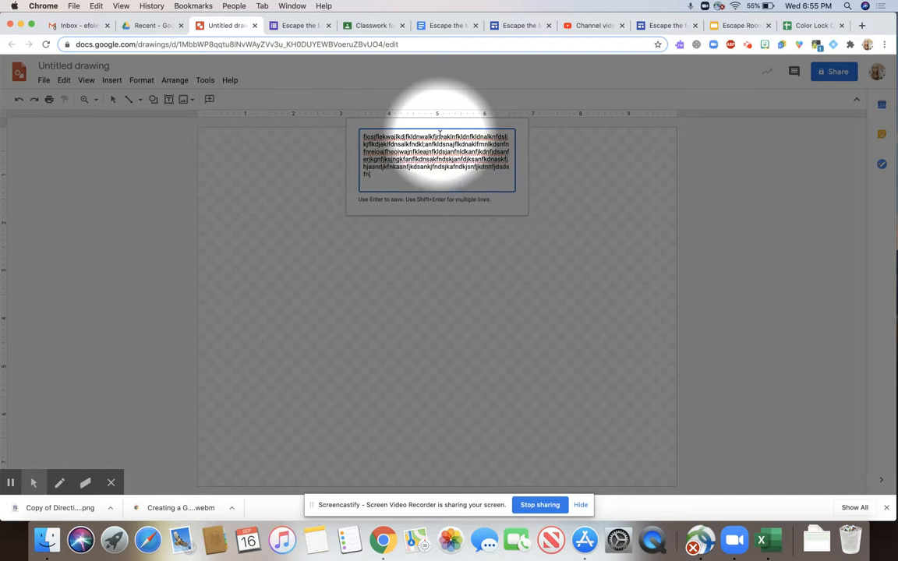
key(BackSpace)
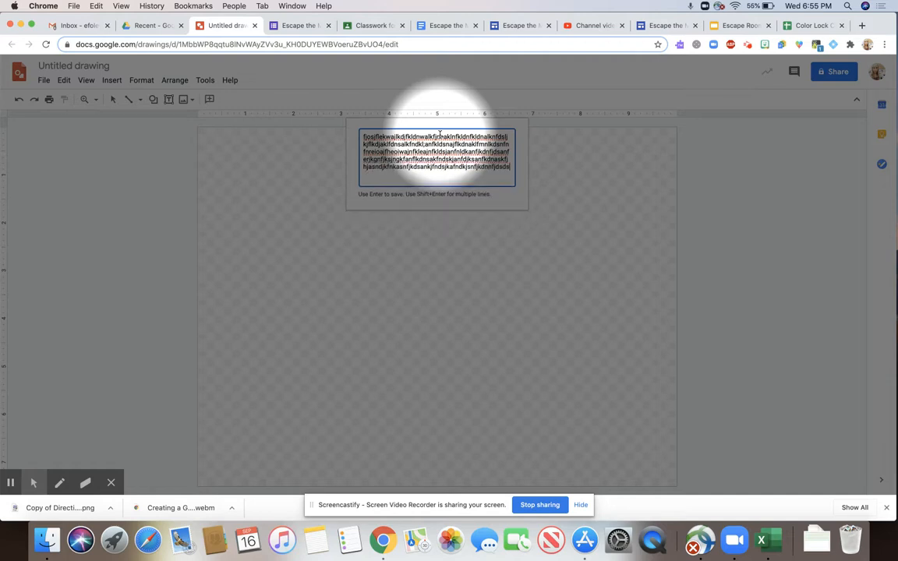
text(gjhfoshjfglnsg)
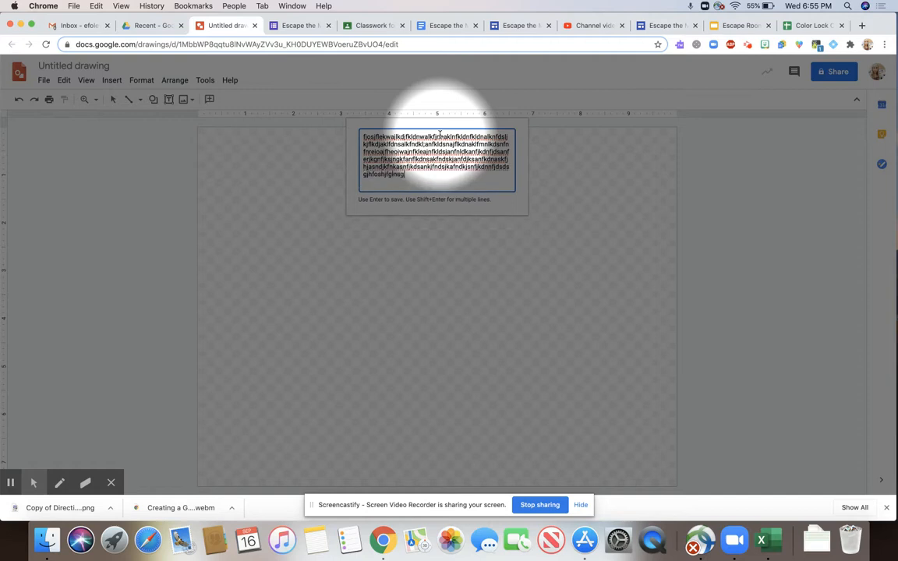
text(fbhsjkfgdnjksnfjkdnsfkjdnskafndklsaj)
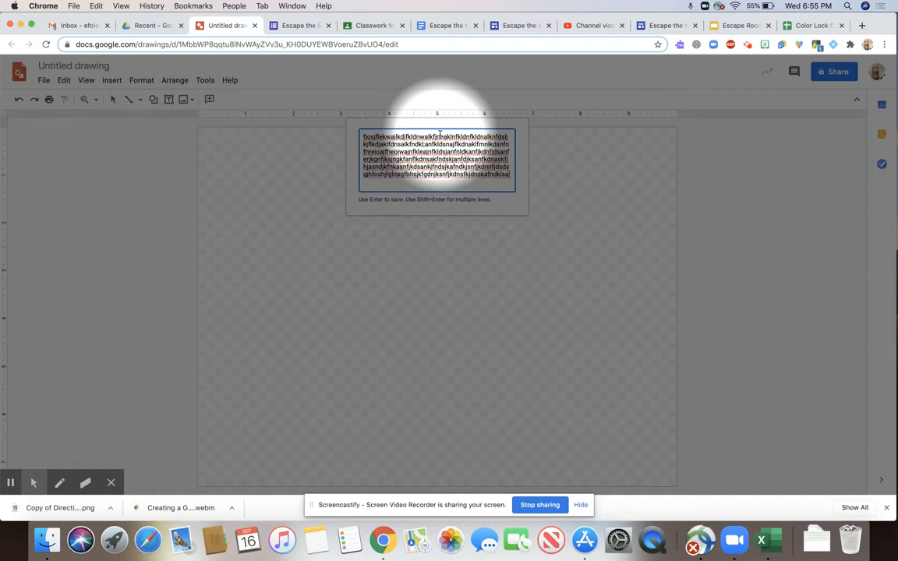
key(Return)
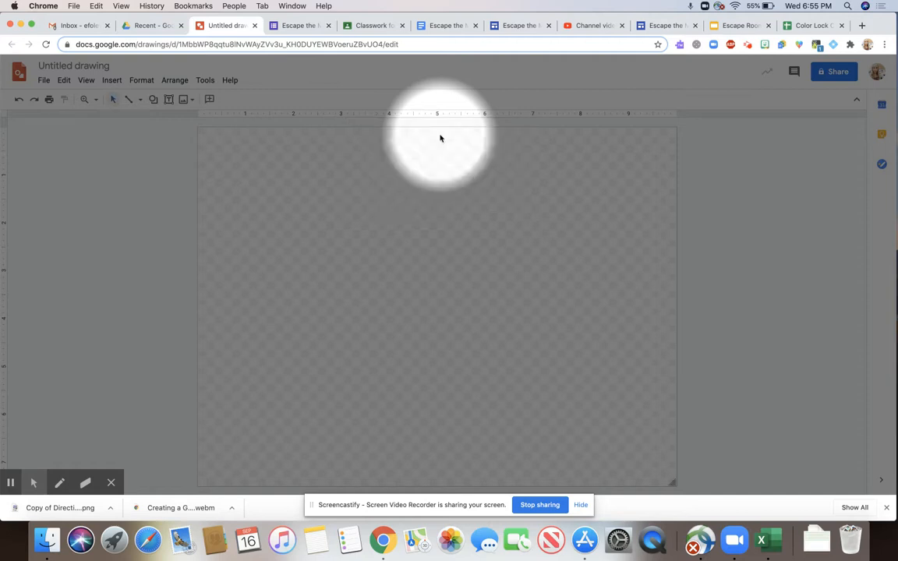
- Move the word art to the canvas's top-left corner, then stretch it to full canvas width and about 4 inches high
drag(429, 309, 293, 160)
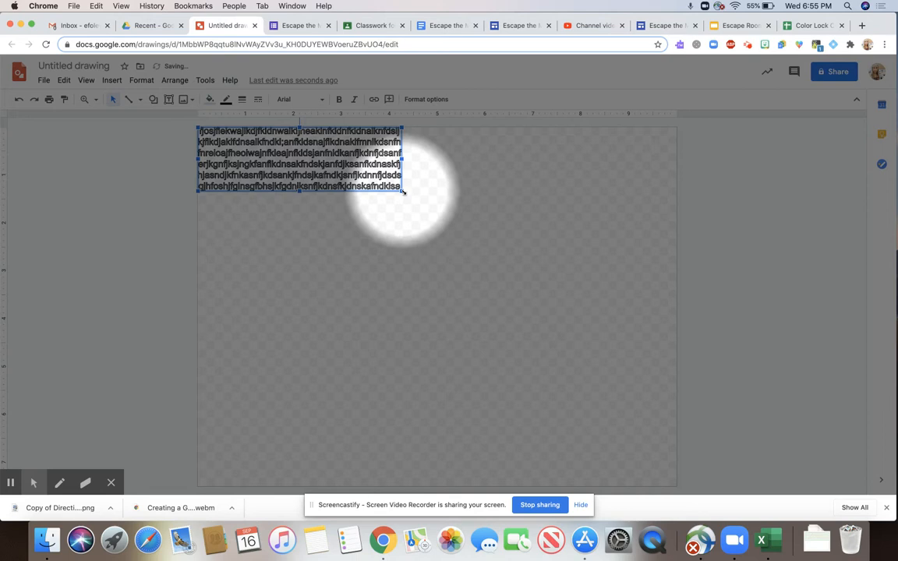
drag(405, 192, 677, 409)
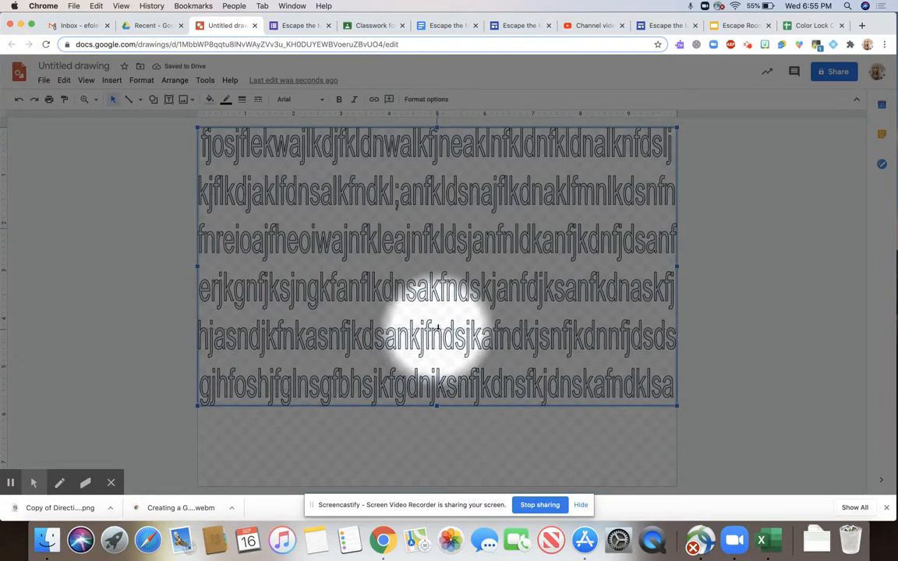
drag(437, 328, 438, 329)
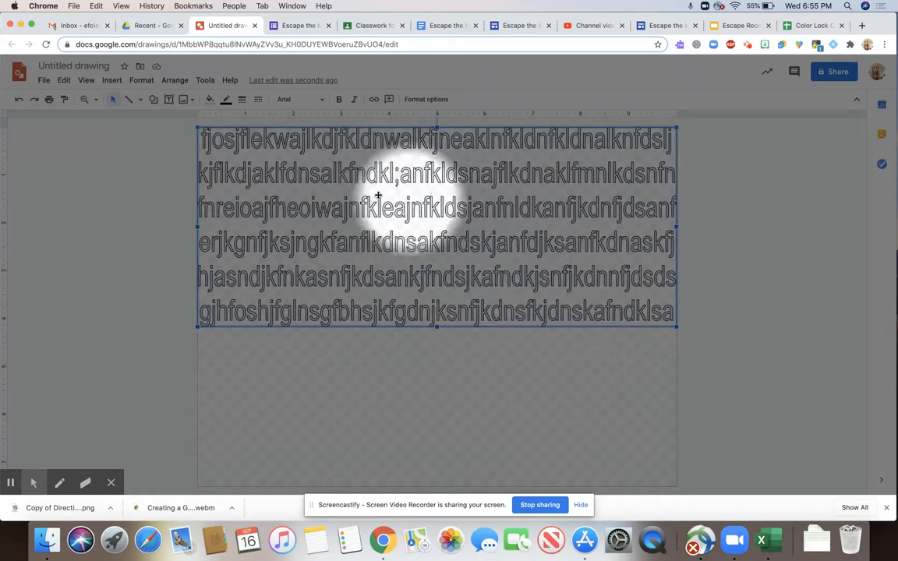
- Make the word art's outline transparent and its text bold
click(226, 100)
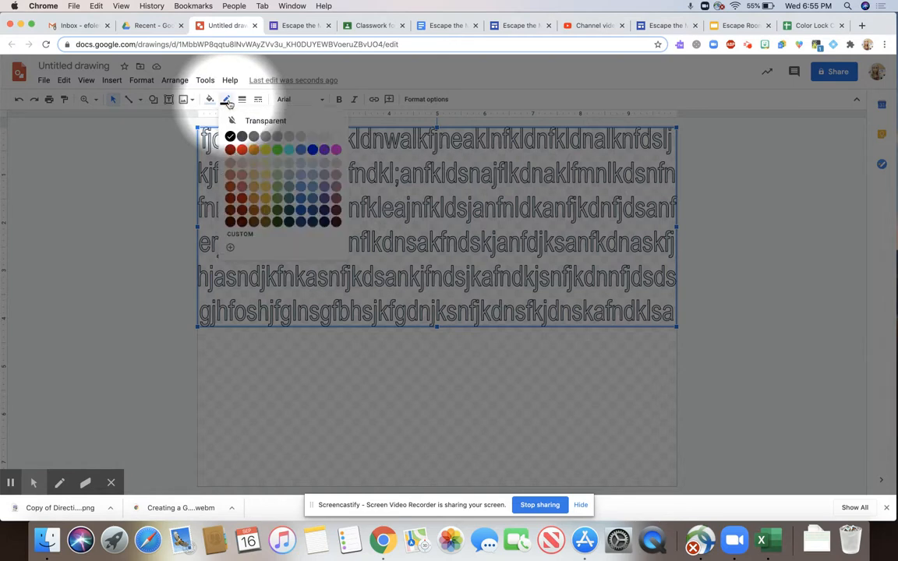
click(262, 123)
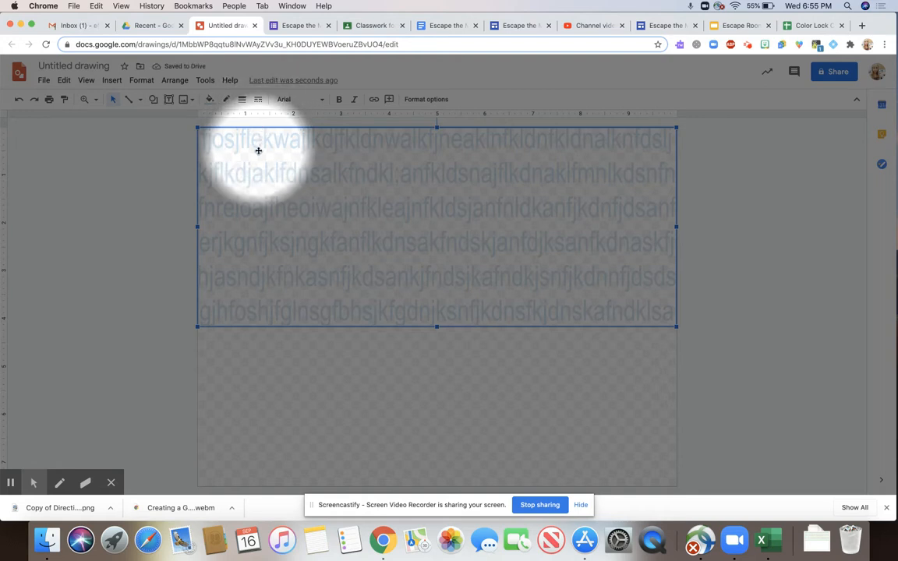
click(339, 102)
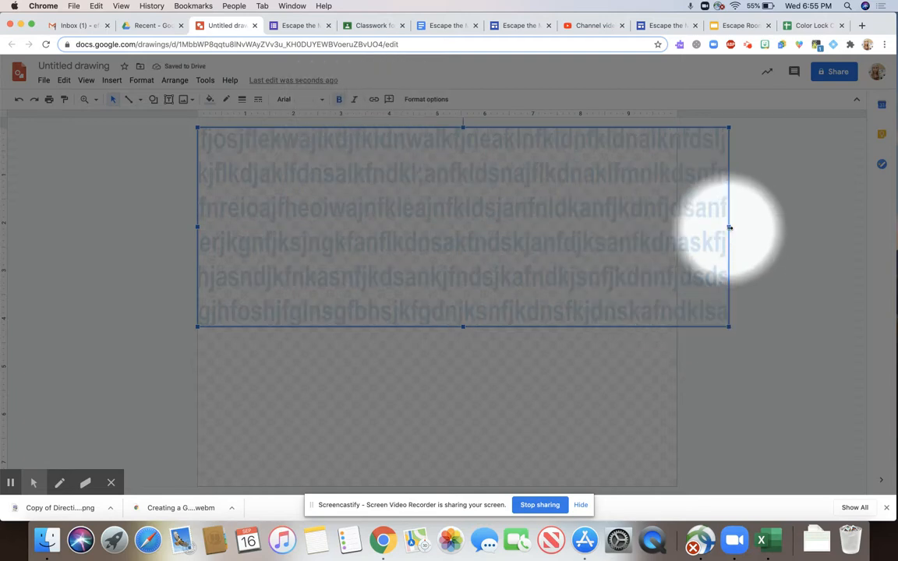
- Narrow the bold word art back to the canvas width and slightly reduce its height
drag(730, 226, 676, 226)
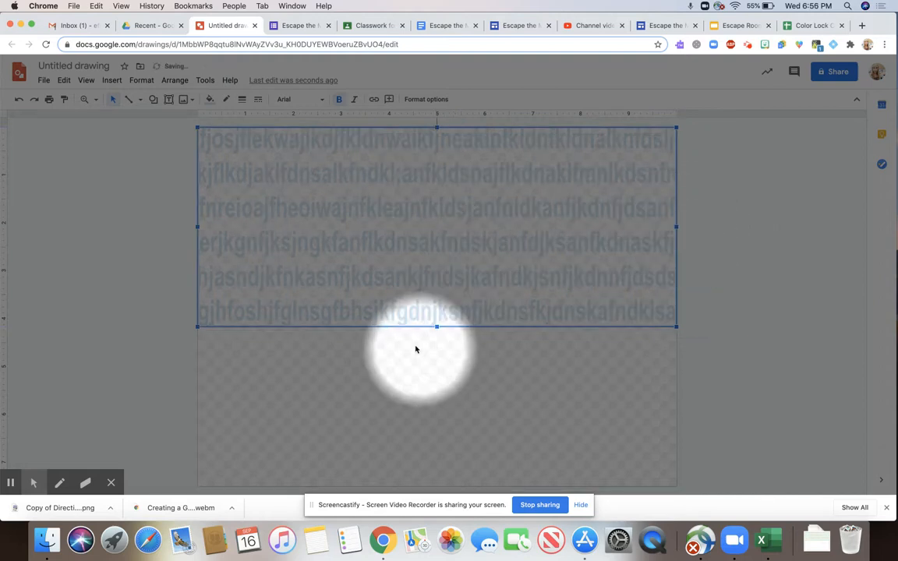
mouse_move(437, 327)
mouse_down()
mouse_move(435, 347)
mouse_move(432, 305)
mouse_move(433, 315)
mouse_up()
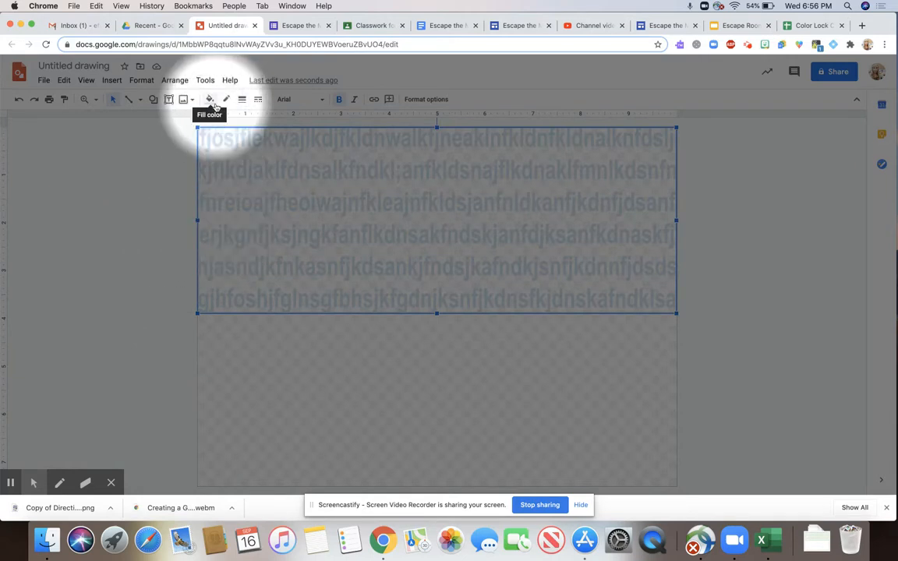
- Fill the word art with the custom semi-transparent turquoise #00fff27a
click(211, 100)
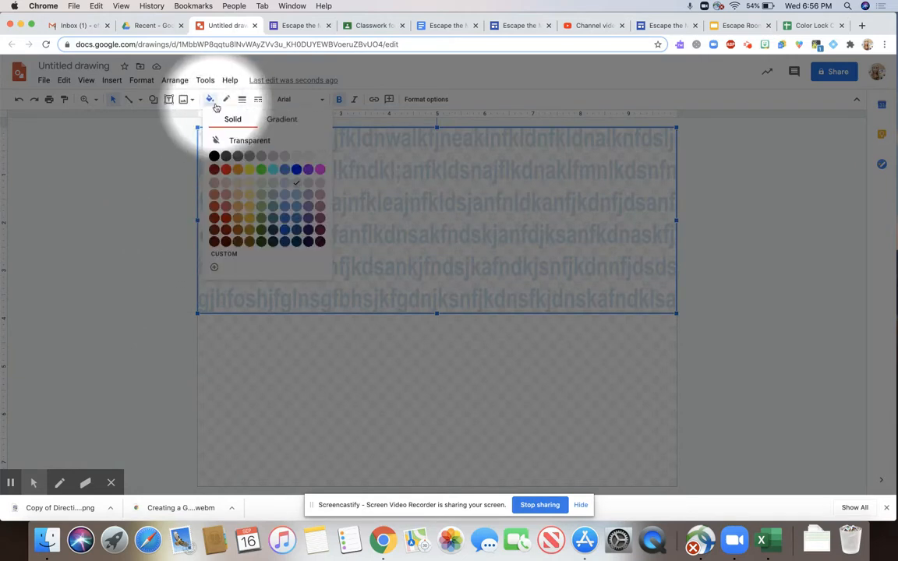
click(216, 270)
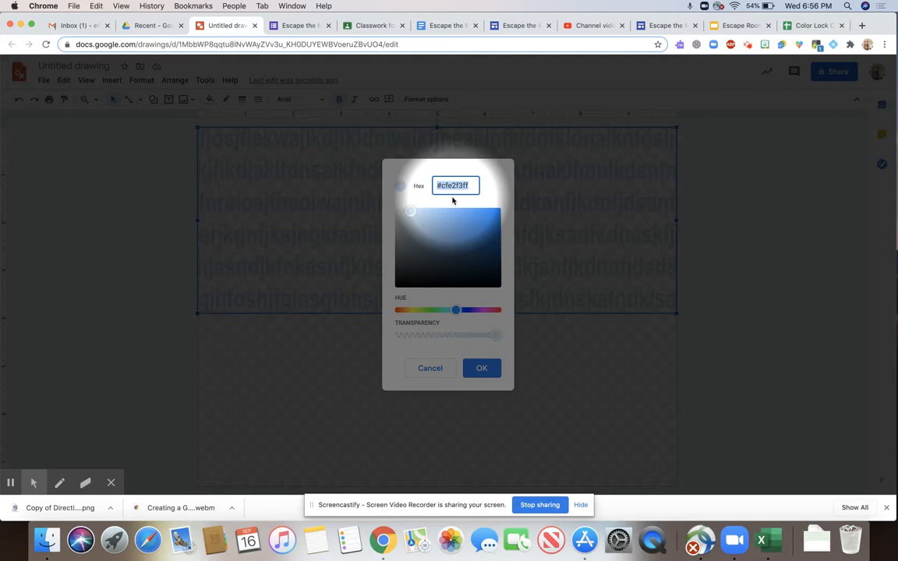
text(#00fff)
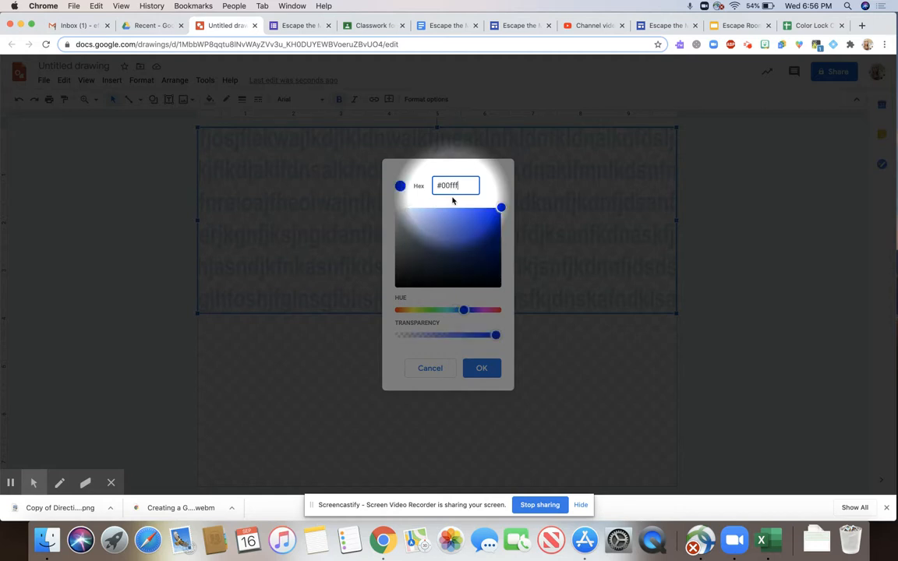
text(2)
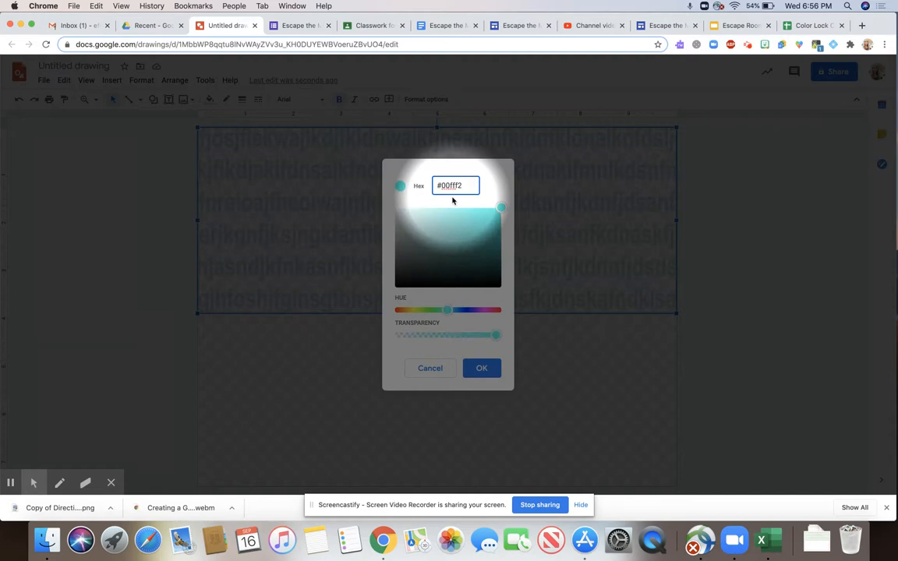
text(7a)
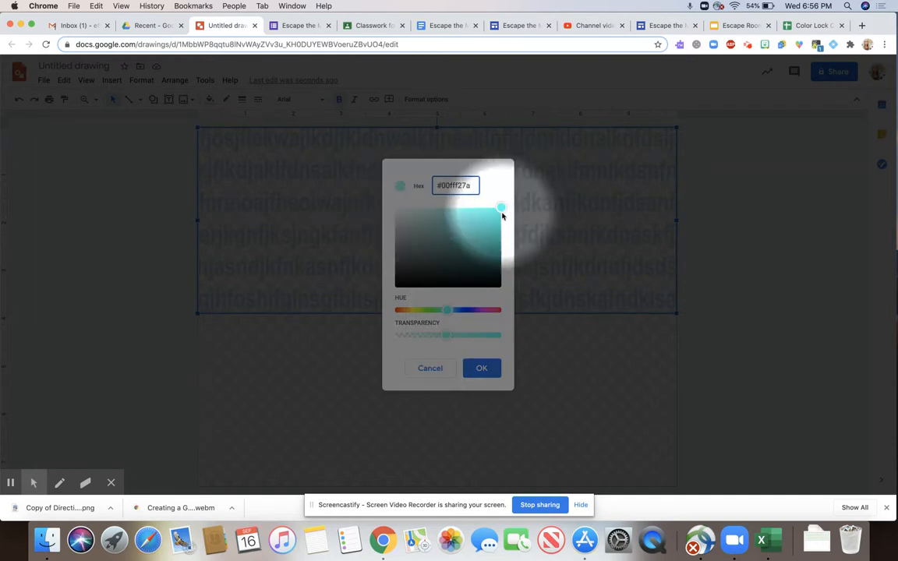
click(485, 368)
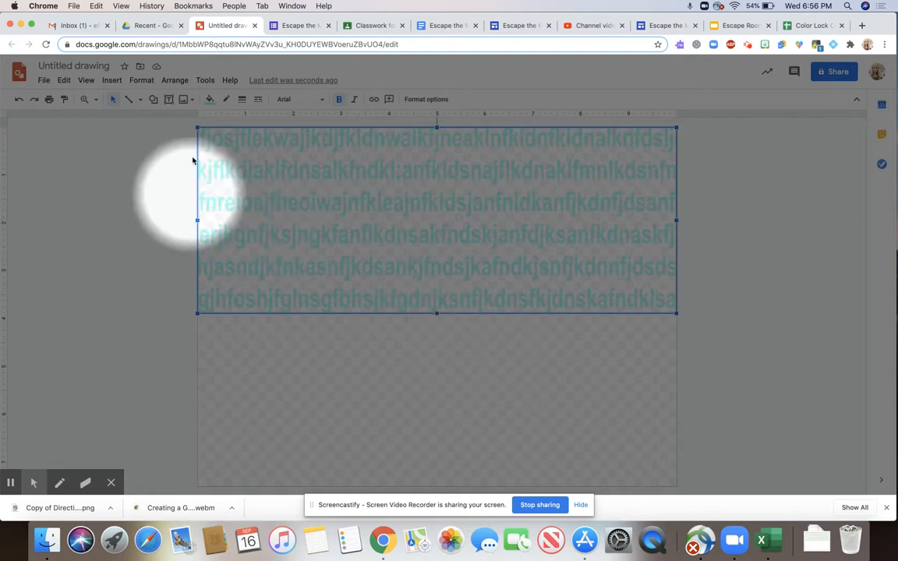
- Insert a second word art made of six lines of random letters
click(114, 81)
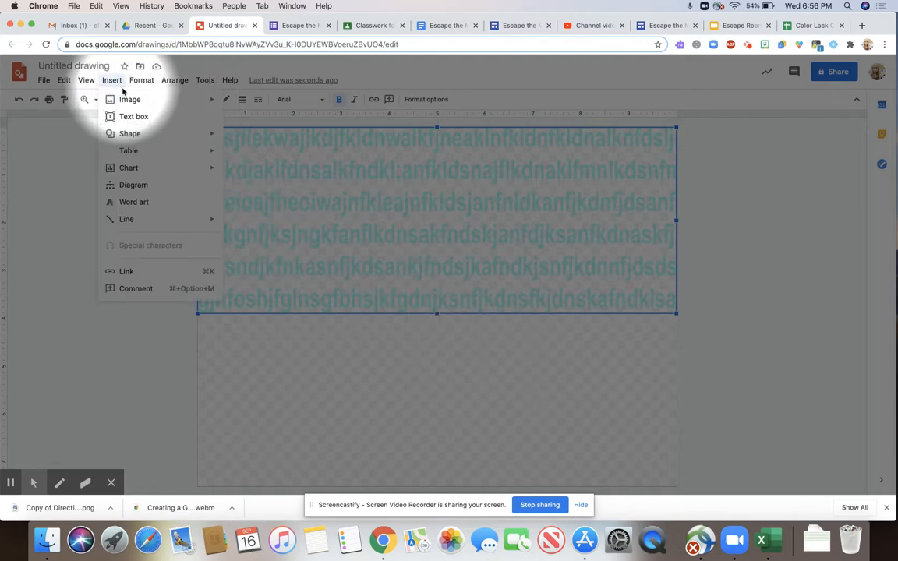
click(143, 207)
text(fhgrahfkendajkfjhdkljanfjkanfkldnsafkjdnsakfn)
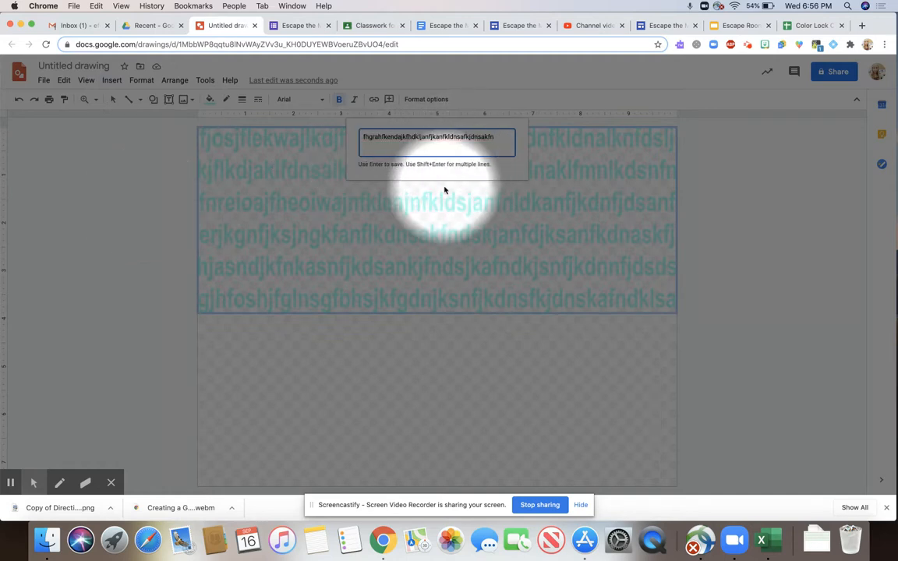
text( kejnanfeklnffneklanfdkjanfjkdsnafkjdn ajkfnd)
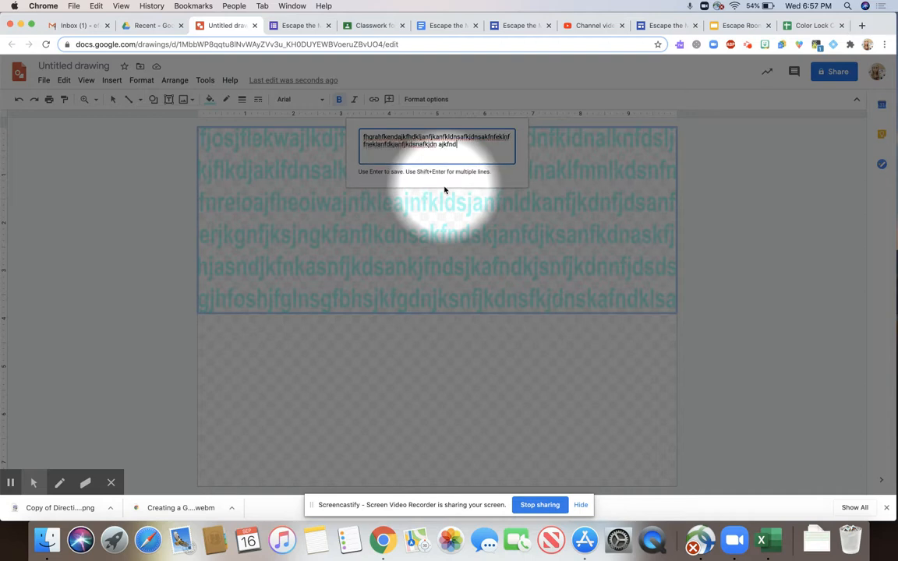
text(kjafnkdjnafdjansifdjfn)
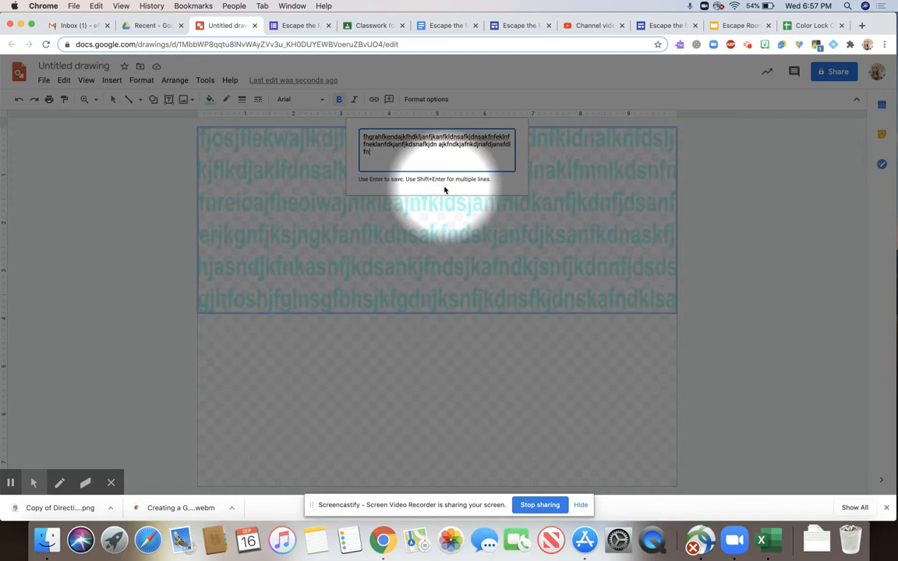
text(raeofnekanfkldanfkjdsnakjfdnslajfndsafndkjfdkaa)
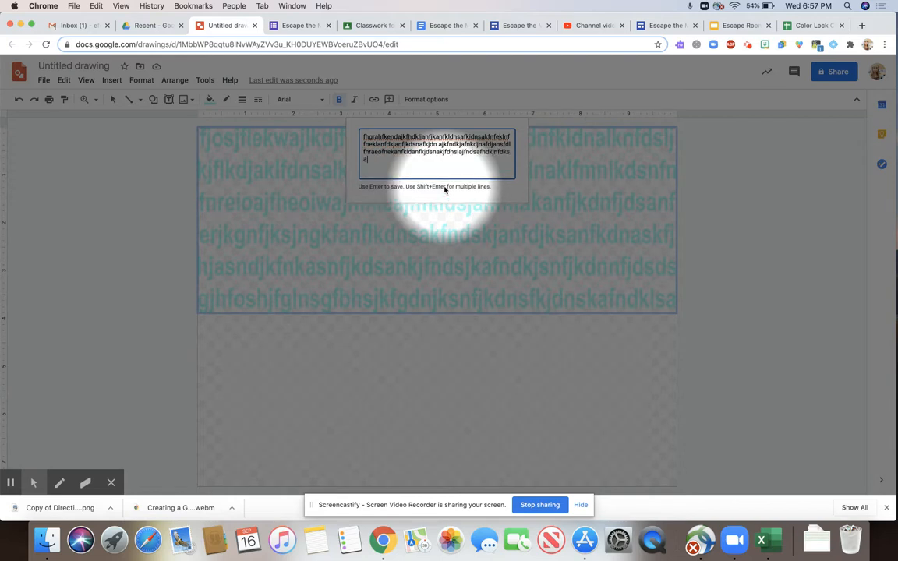
key(BackSpace)
text(fgnjoahfnkdanfjklanfjednsjkafbnkjdsnakfjdnka)
text(fdnklgnfjoalnfdjknkjafnjdk)
text(anfjlndfjkdnaklnfdjksajnfdjkfnk)
text(fndjsaknfdlaknfdlknsklfnddsanfj)
text(dkjsnklfsa)
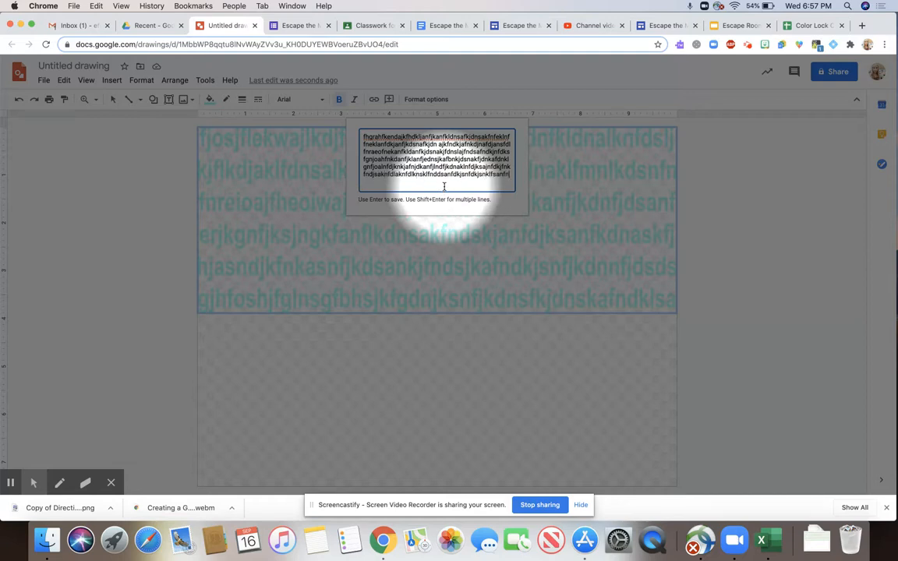
text(nfn)
key(Return)
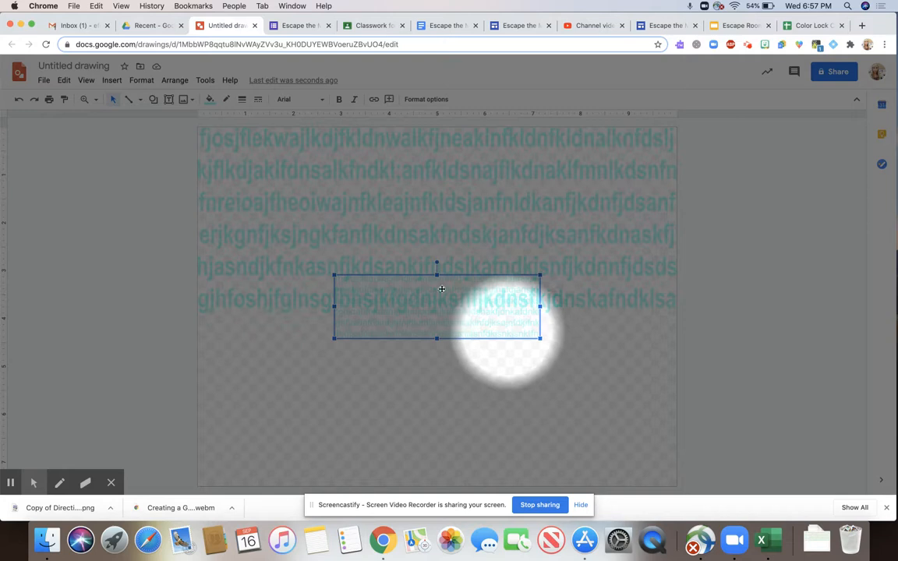
- Fill the second word art with the custom semi-transparent orange #f7bb527a
click(210, 99)
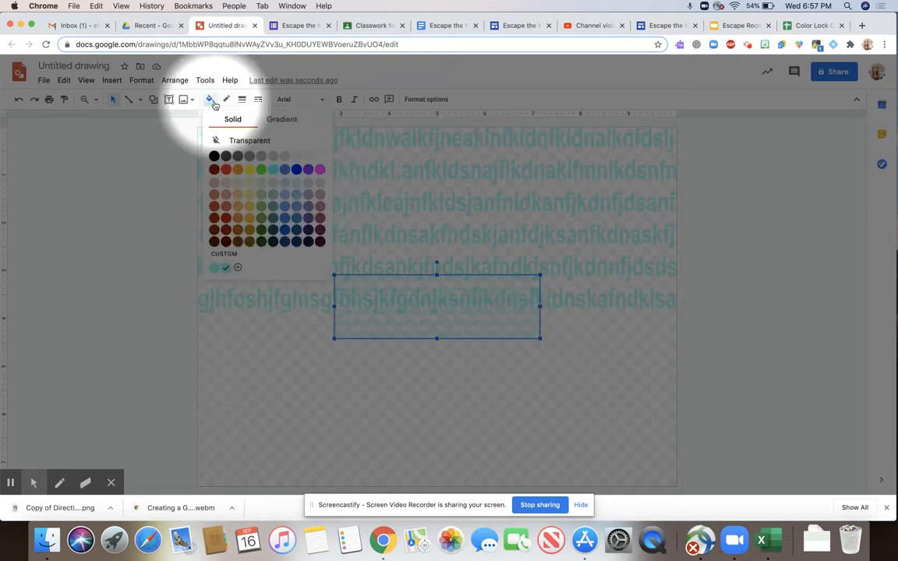
click(238, 268)
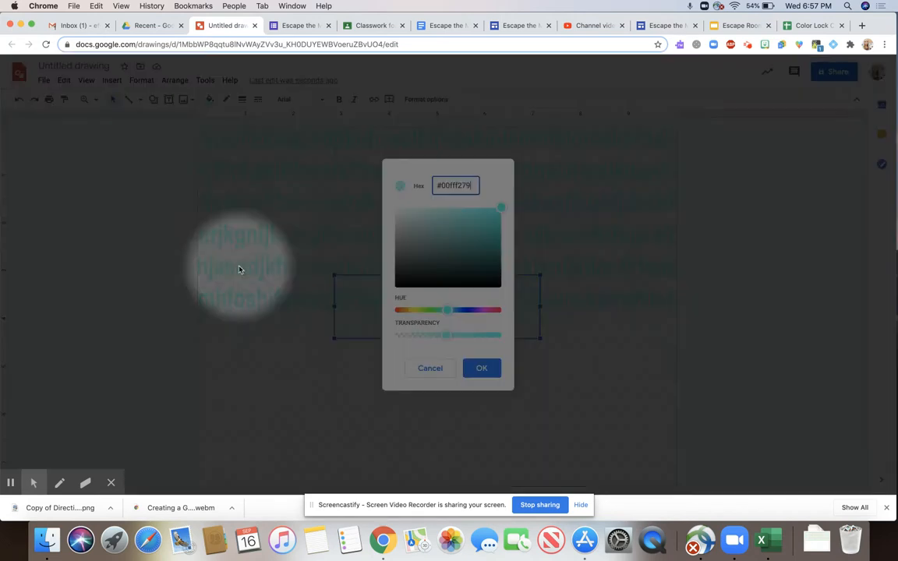
double_click(466, 185)
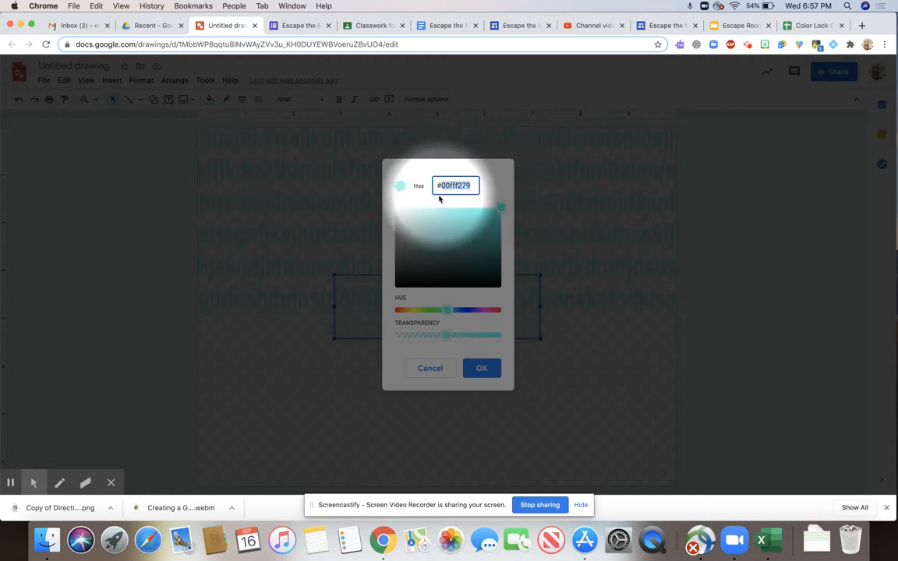
text(f7bb5)
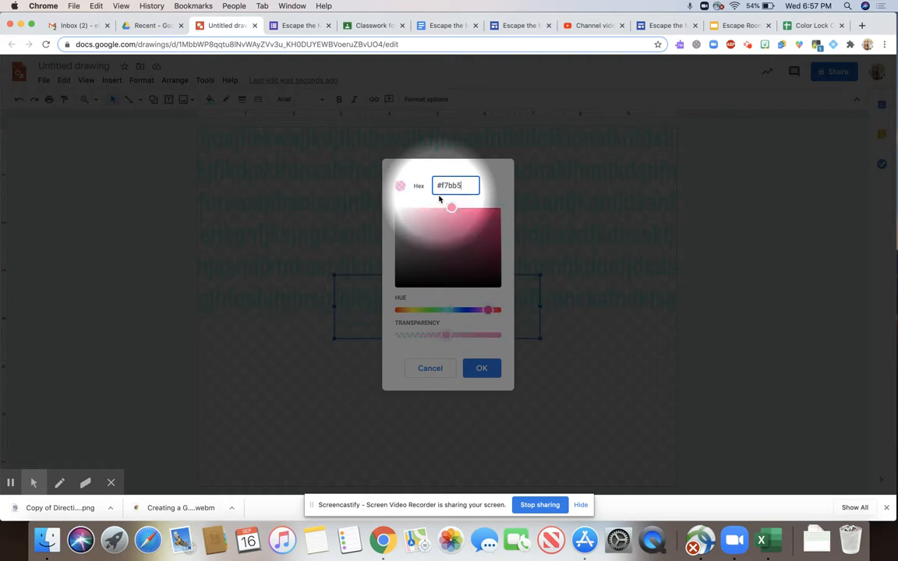
text(27a)
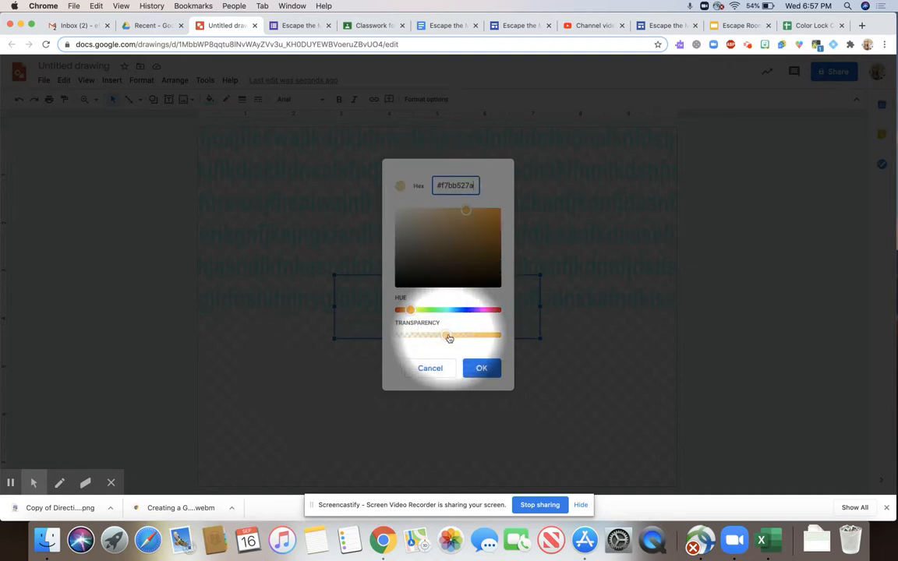
click(483, 369)
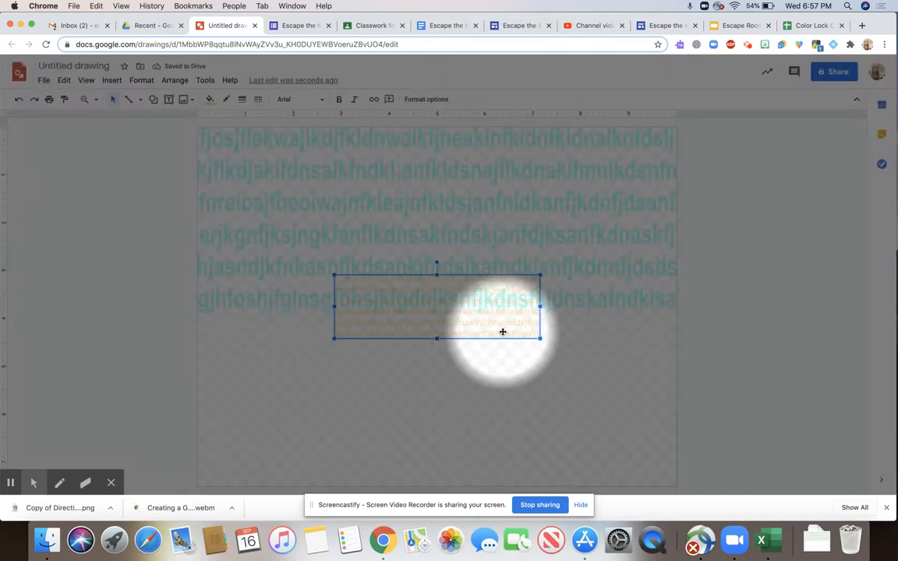
- Bold the orange word art and overlay it on the turquoise one, stretched from the canvas's top-left corner to its full width
click(341, 100)
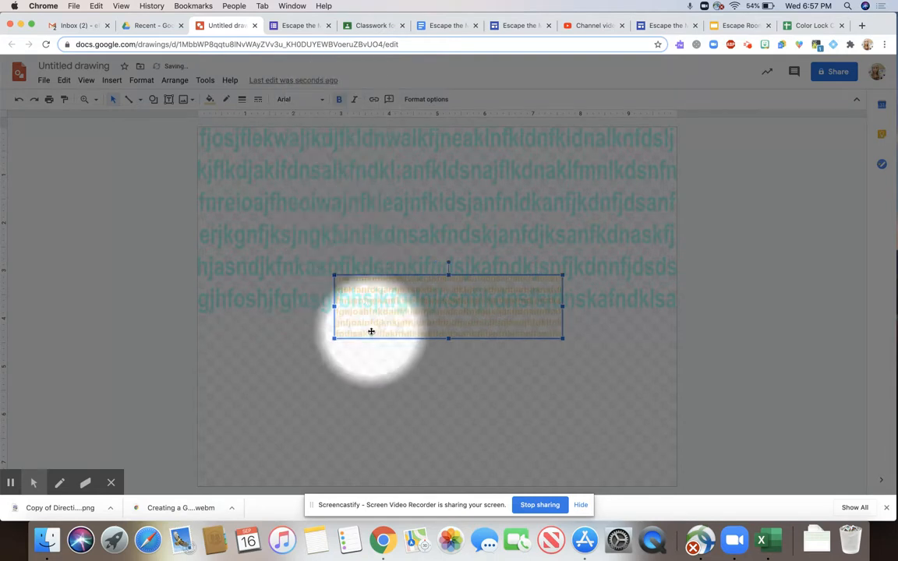
drag(235, 182, 235, 184)
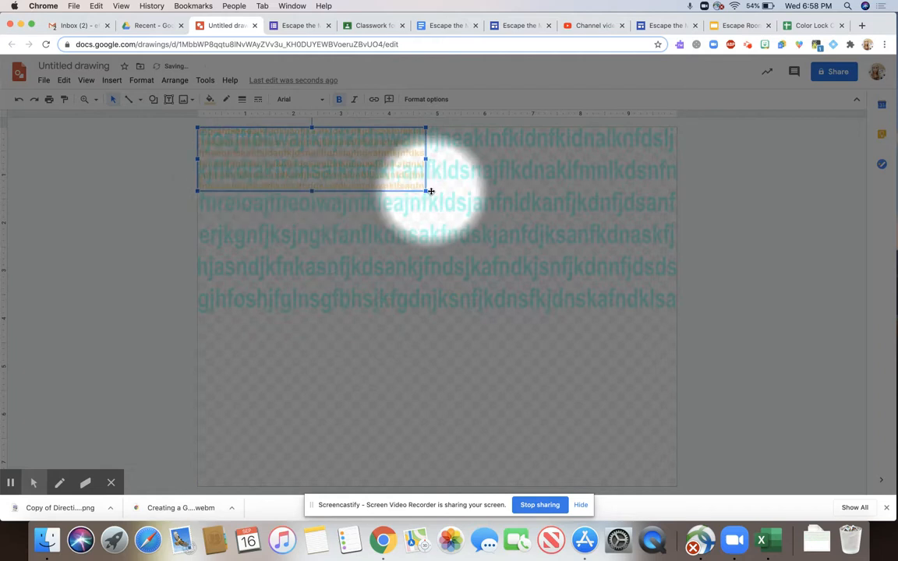
drag(431, 191, 676, 333)
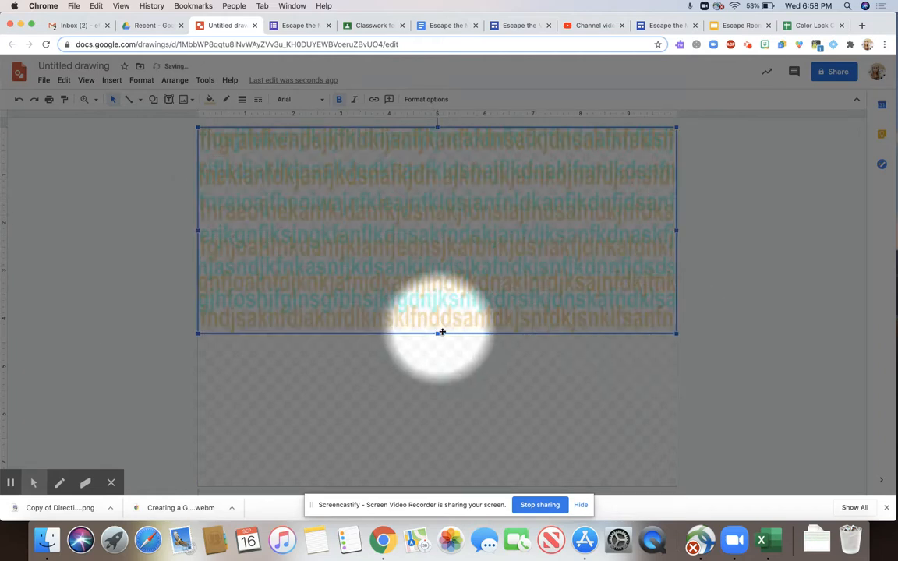
- Reduce the orange word art's height so its six lines align with the turquoise lines beneath
drag(437, 334, 436, 318)
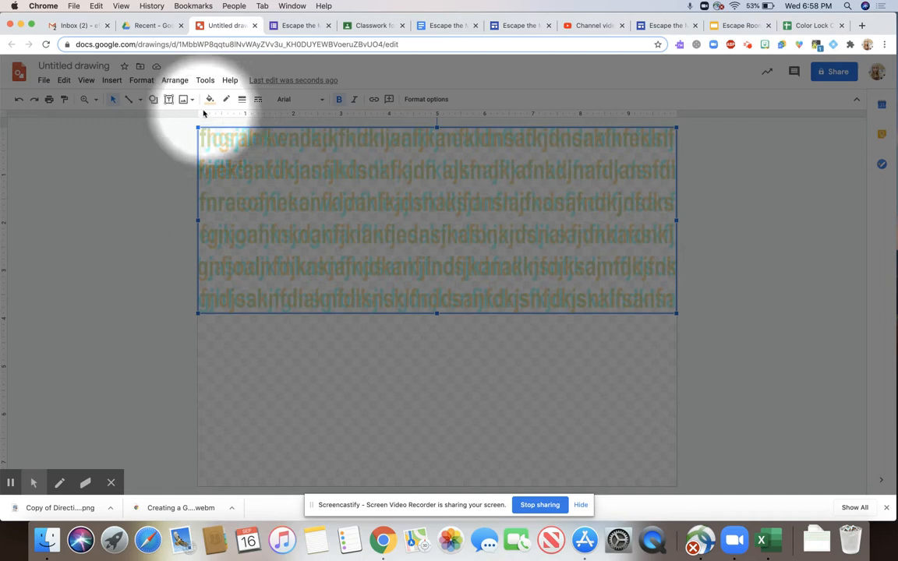
- Draw a circle about 2.7 inches in diameter, centred on the canvas below the overlaid word art
click(153, 99)
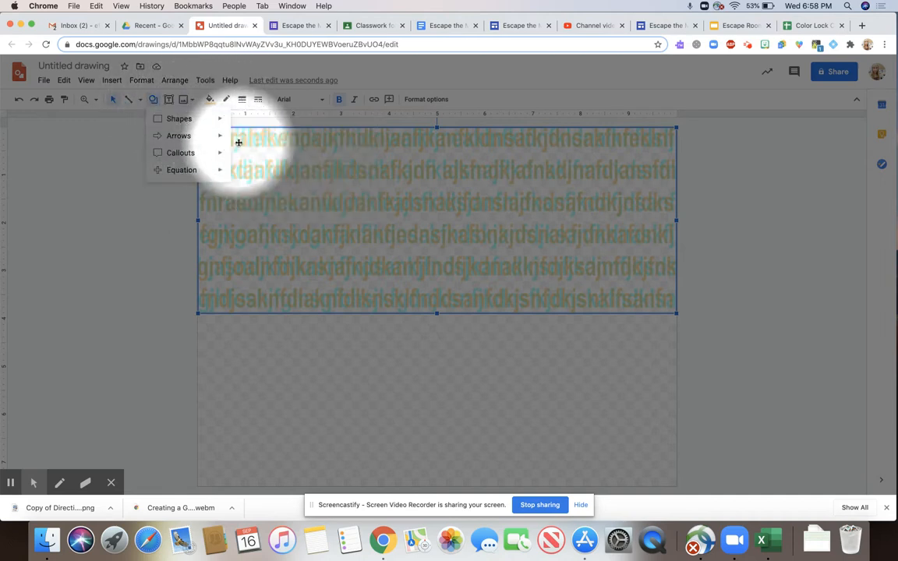
mouse_move(219, 121)
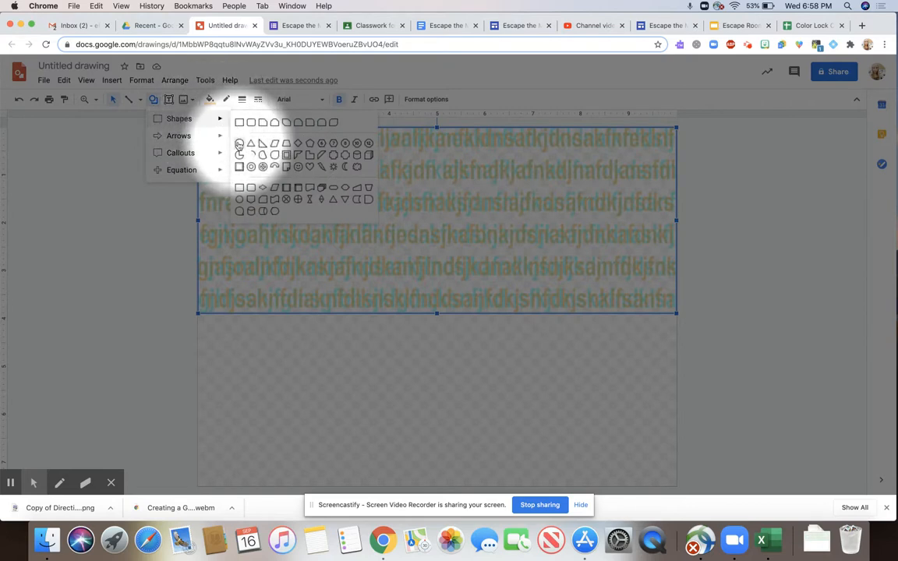
click(240, 143)
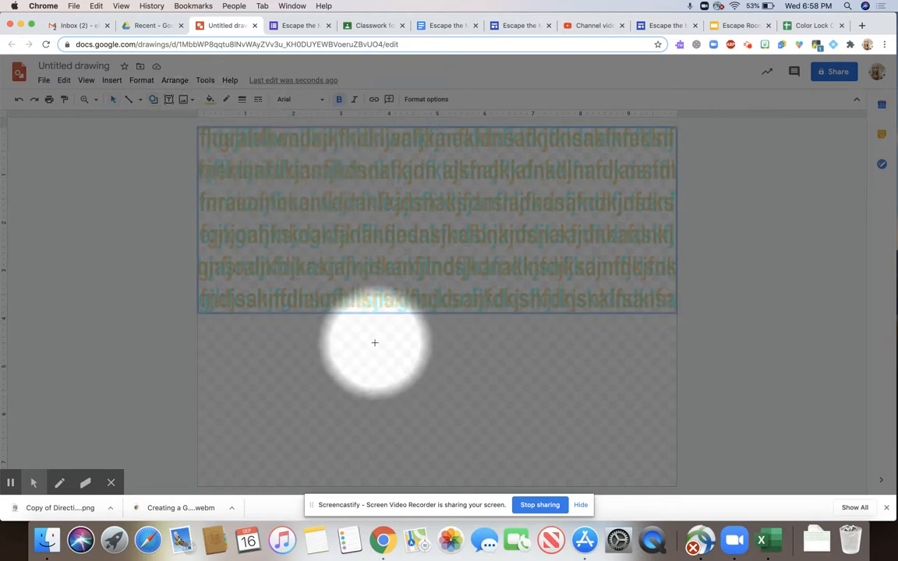
drag(374, 342, 503, 438)
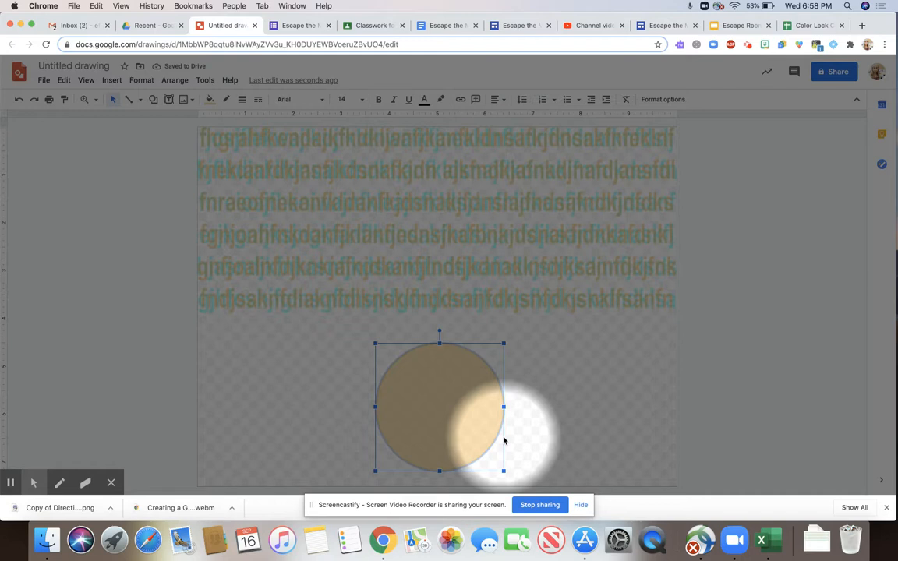
- Fill the circle with the custom semi-transparent red #e0000076
click(211, 101)
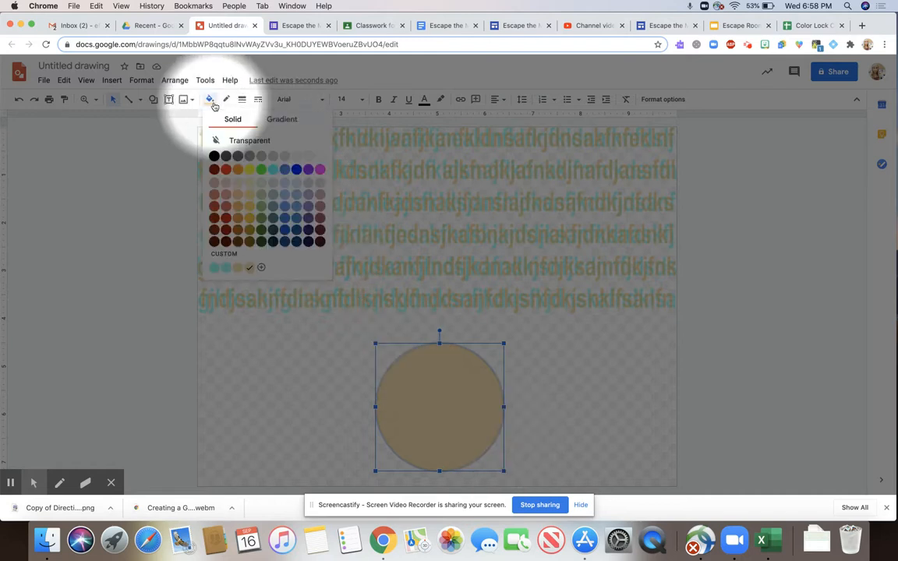
click(261, 267)
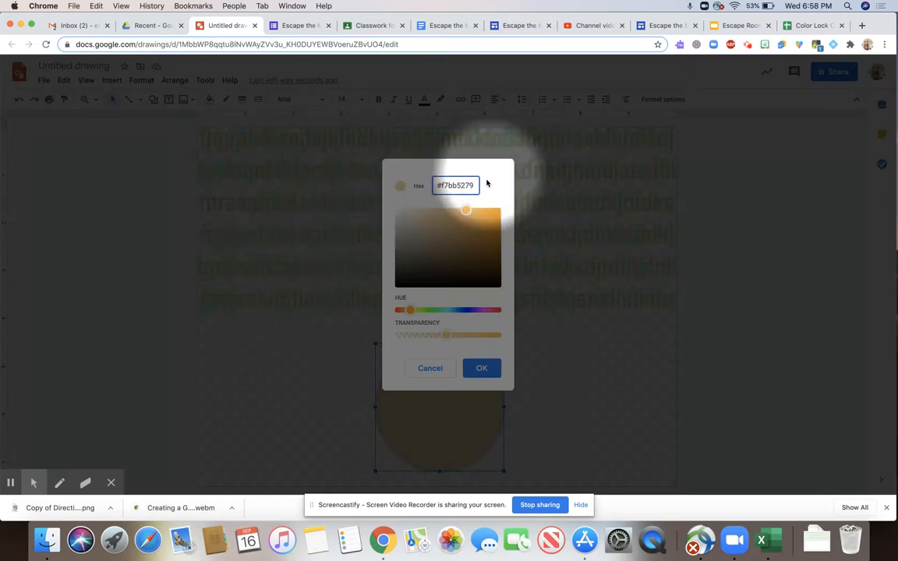
drag(475, 185, 436, 186)
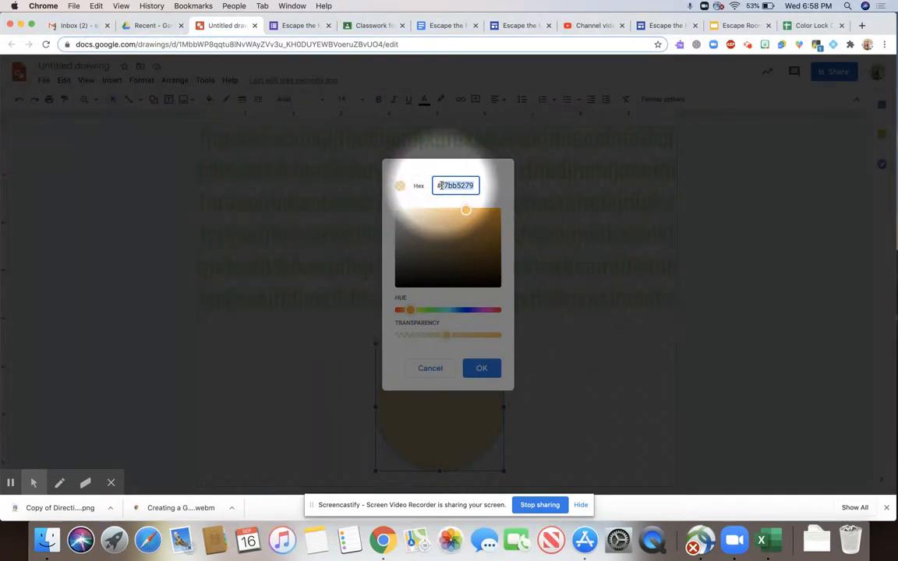
text(#e0000)
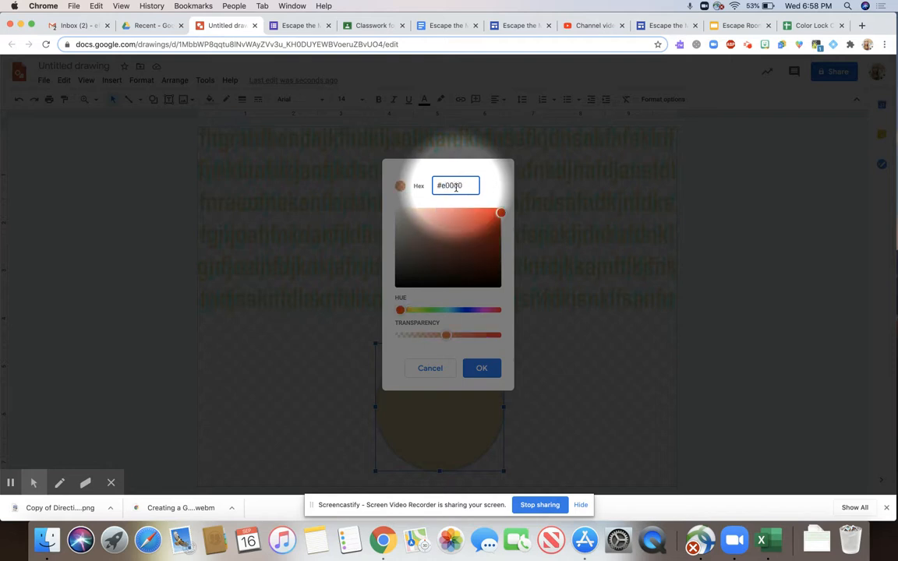
text(076)
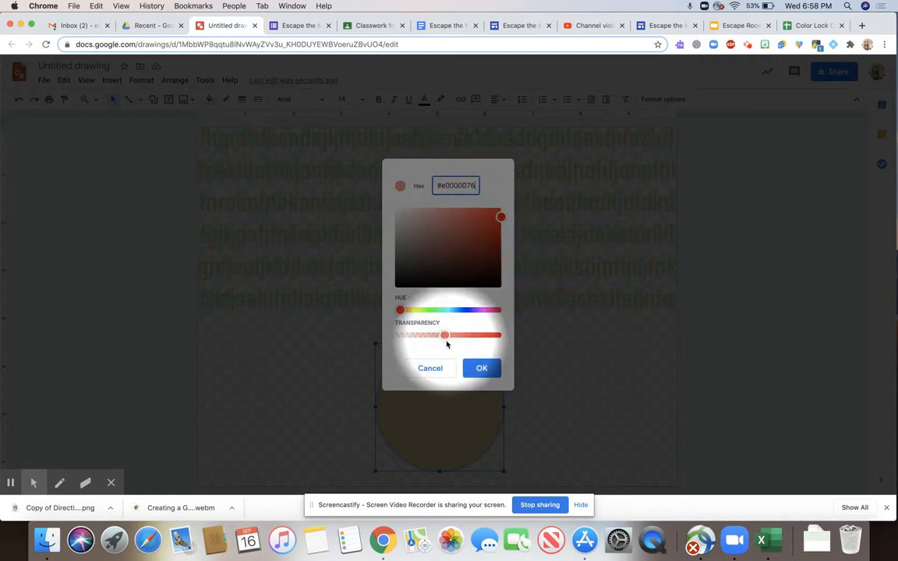
click(481, 368)
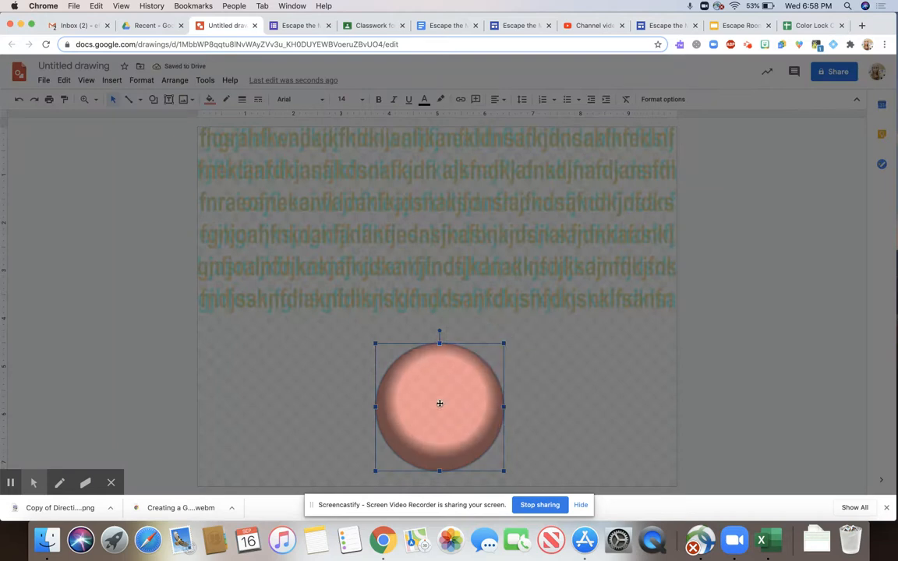
- Add compass text inside the circle: N above, W, "Click me" and E across the middle, and S below
click(438, 405)
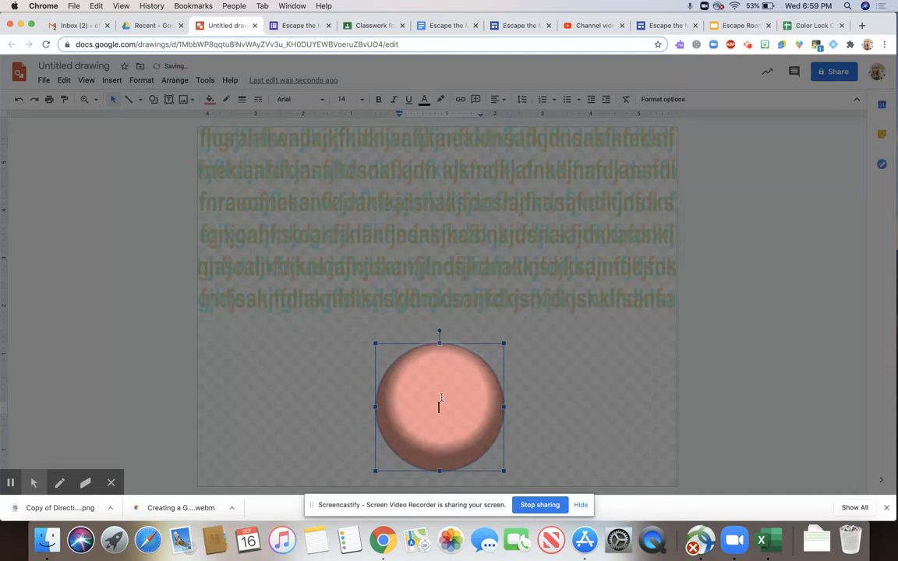
text(N)
key(Return)
key(Return)
key(Return)
key(BackSpace)
text(W)
key(BackSpace)
text(Click me     E)
key(Return)
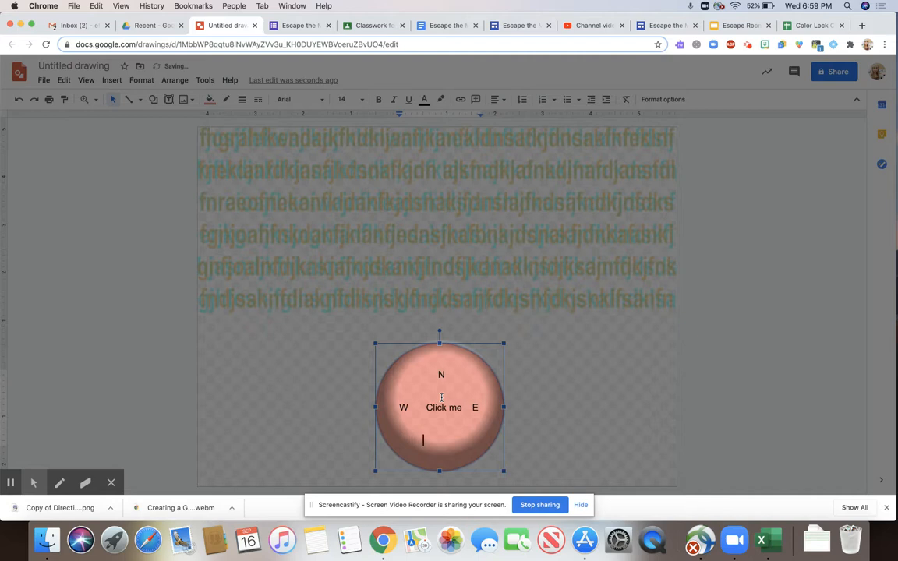
text(S)
click(584, 355)
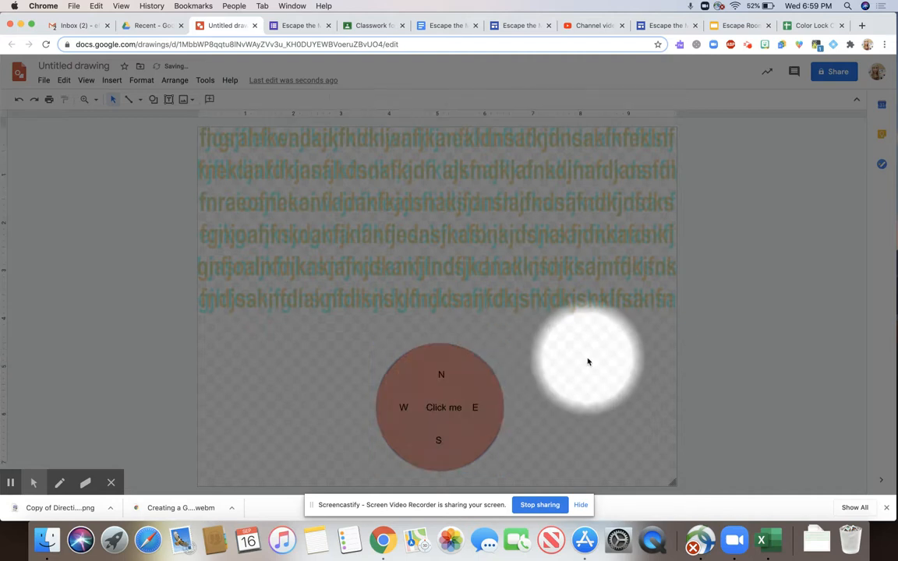
- Insert word art with five direction lines: start at Temple of Athena Nike, then Parthenon, Erechtheion, Theater of Dionysus, finally Museum of Modern Greek Culture
click(427, 407)
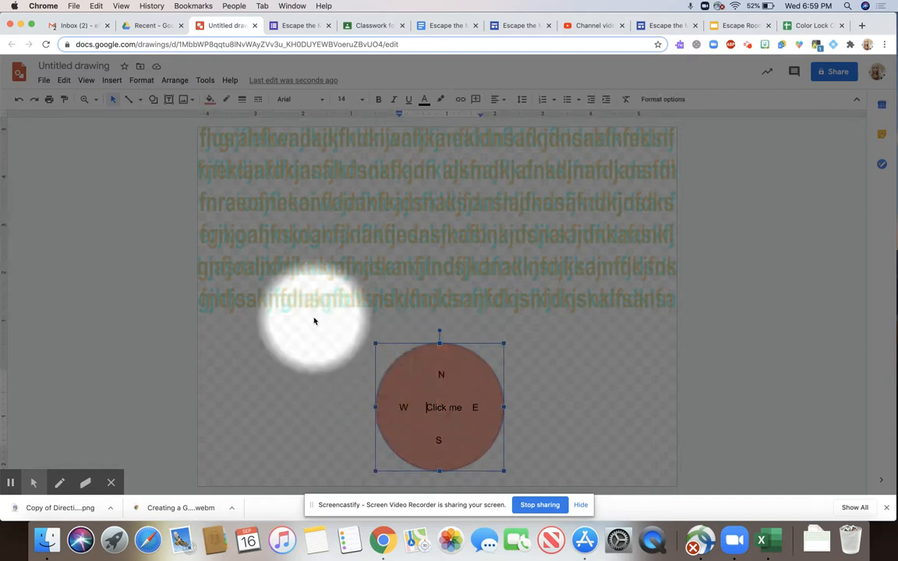
click(112, 80)
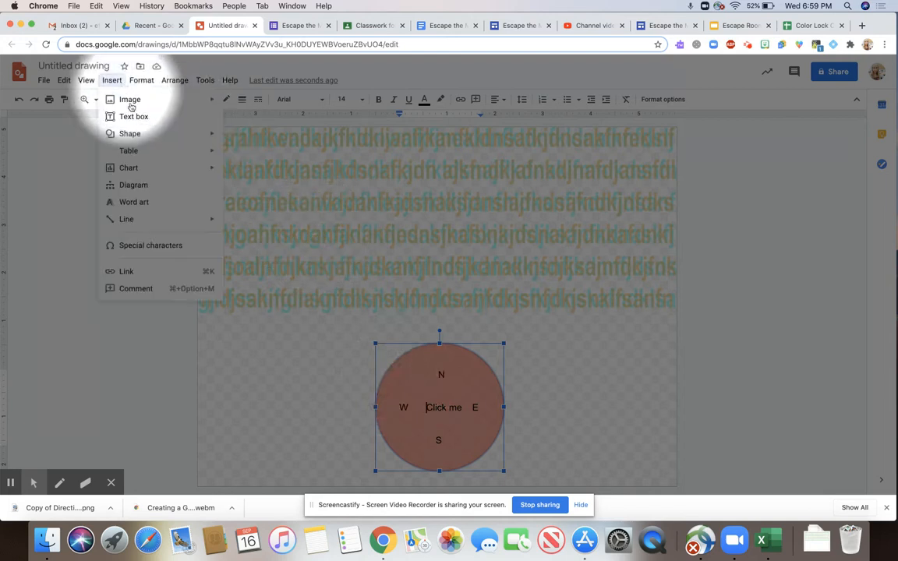
click(139, 204)
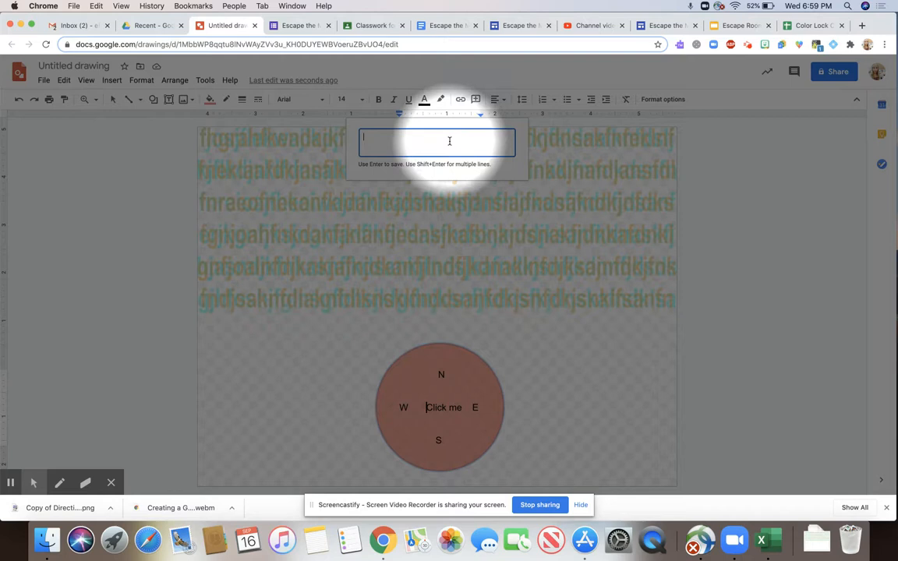
text(Start at Temple of Athena Nike Then go to the Parthenon Next go to the Erechtheion Then go to the Theater of Dionysus Finally go to the Museum of Modern Greek Culture)
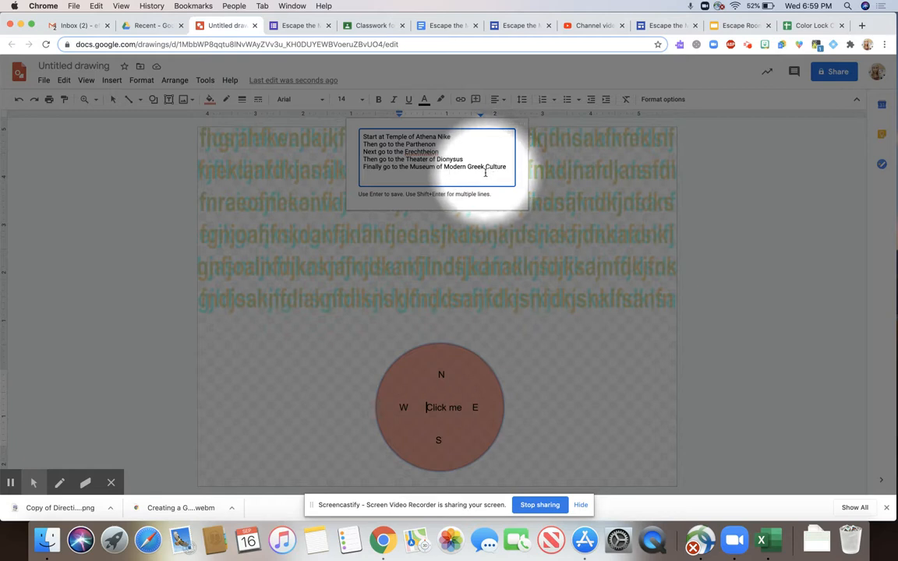
key(Return)
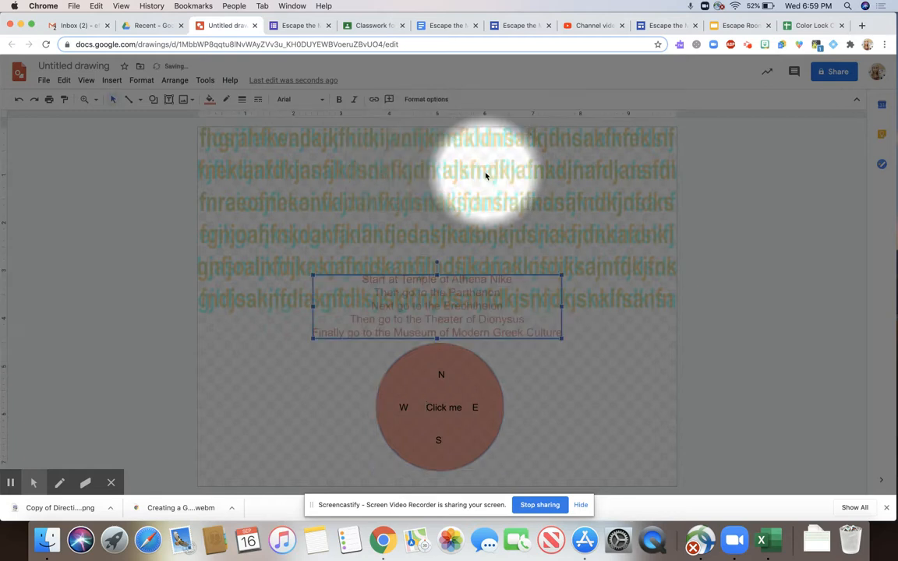